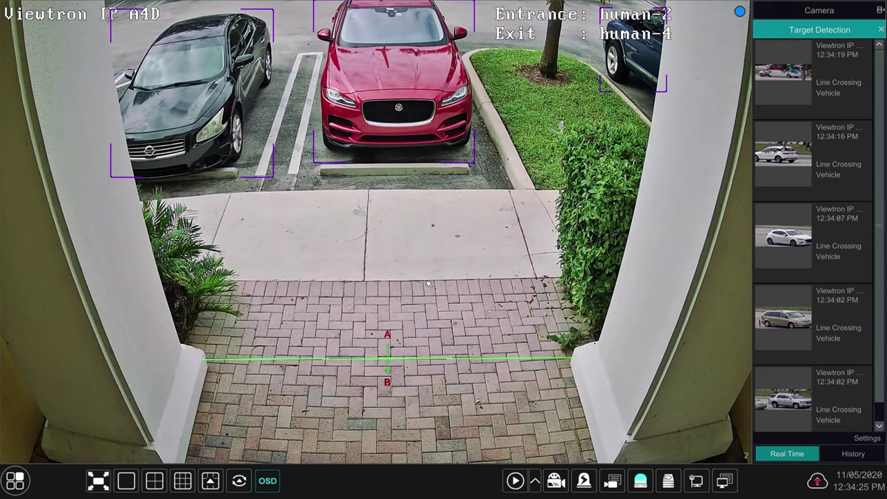
# Step: Open the main menu from the Viewtron IP A4D live view
pyautogui.click(18, 483)
# Step: In Intelligent Analytics, filter the human body search to camera Viewtron IP A4D and Line Crossing Counting events
pyautogui.click(79, 375)
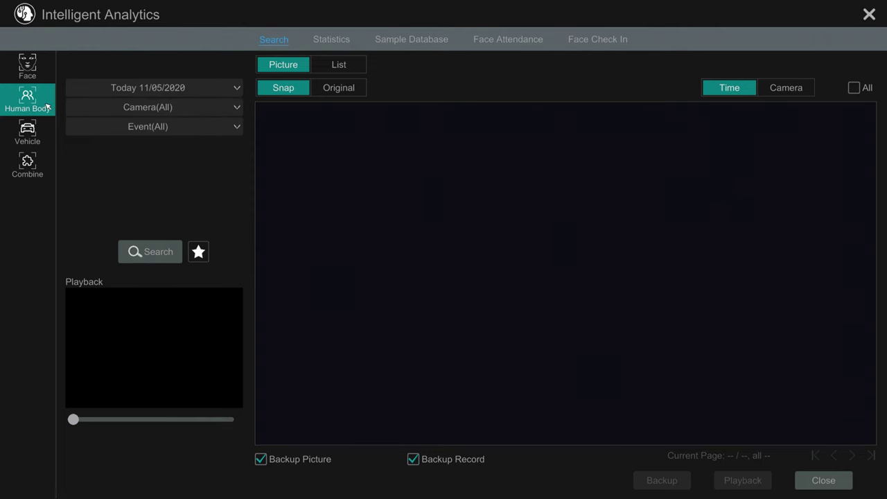
pyautogui.click(214, 109)
pyautogui.click(138, 211)
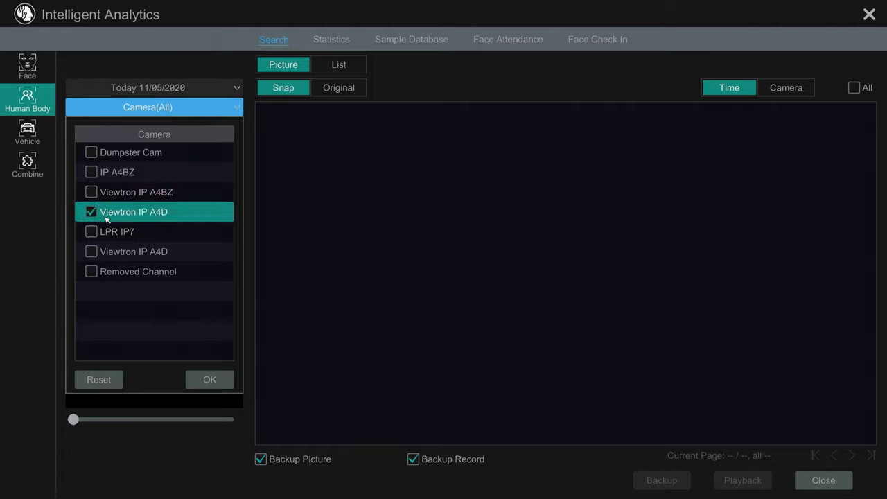
pyautogui.click(202, 381)
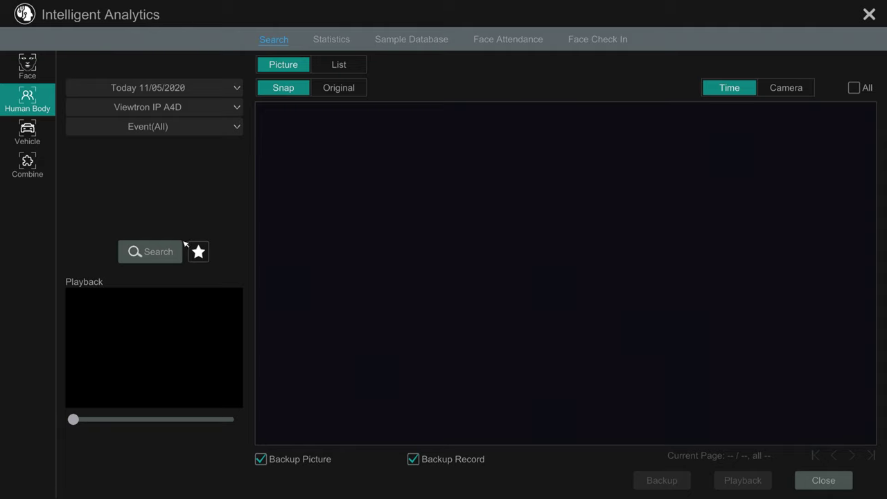
pyautogui.click(234, 127)
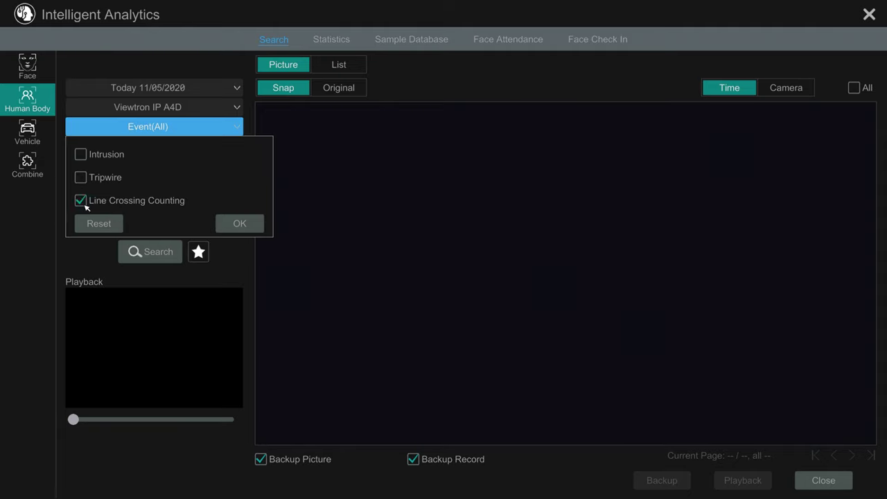
pyautogui.click(233, 224)
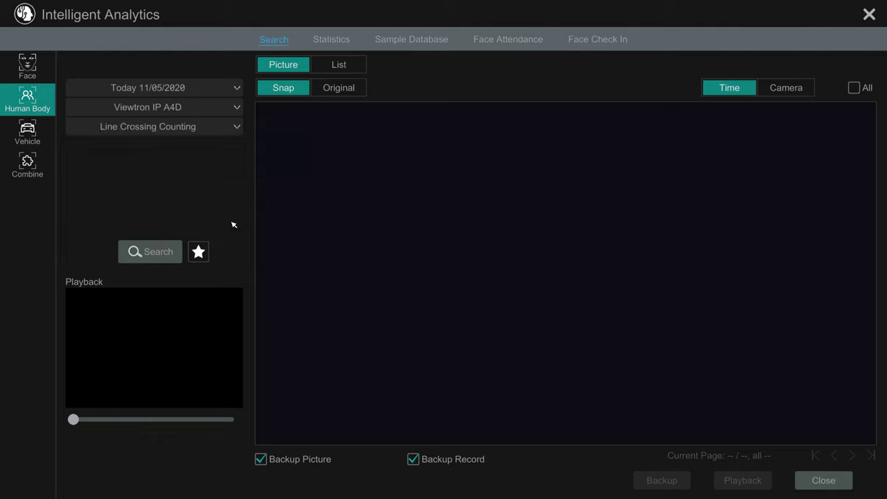
# Step: Run the search and browse the 41 snapshot results, ending on page 2 of 3
pyautogui.click(166, 253)
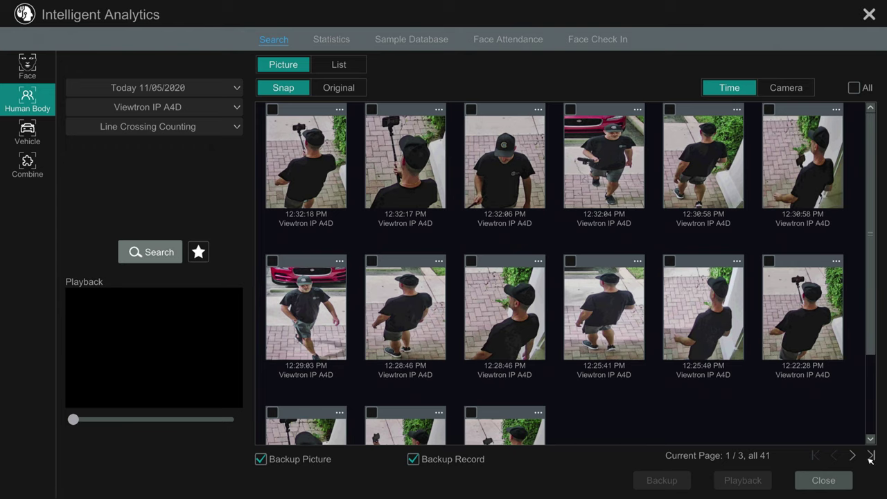
pyautogui.moveTo(872, 338); pyautogui.dragTo(873, 434)
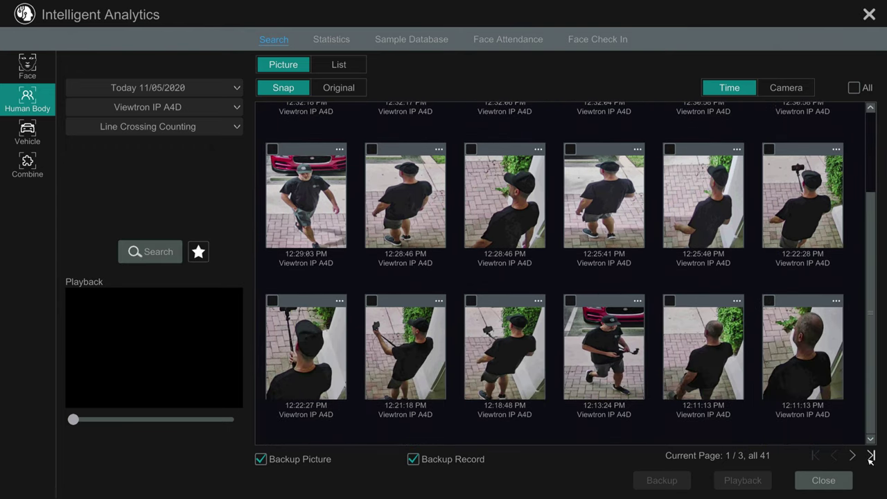
pyautogui.click(873, 455)
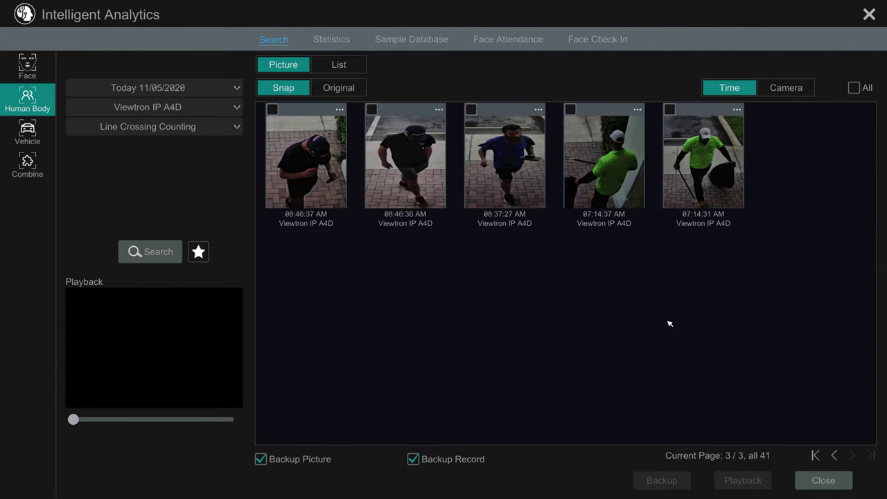
pyautogui.click(835, 456)
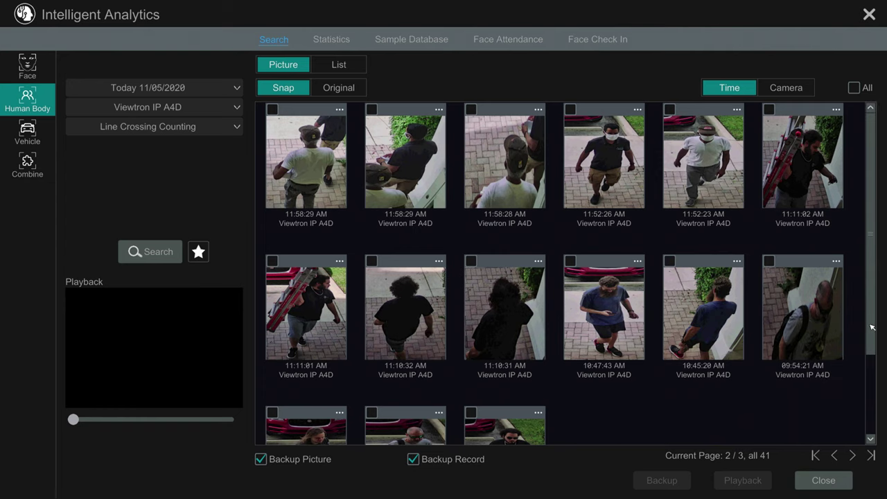
pyautogui.moveTo(874, 331); pyautogui.dragTo(861, 432)
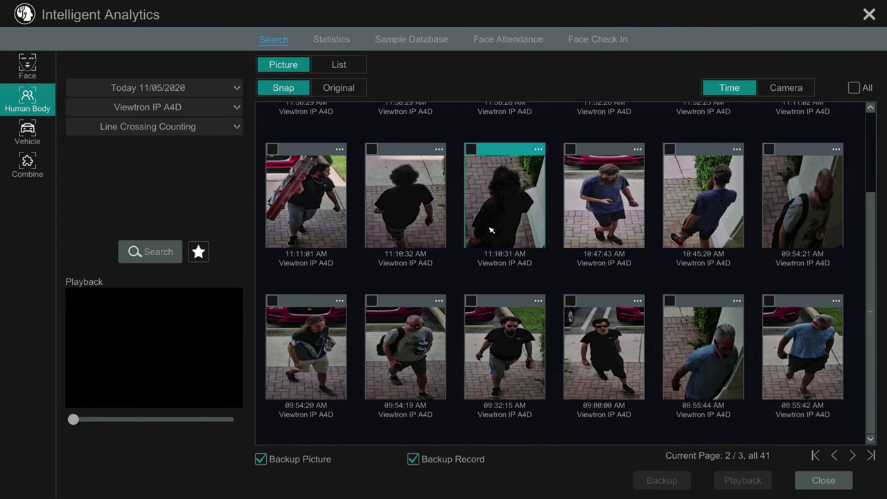
# Step: Show Original full-scene pictures, play the 09:54:19 crossing clip, then close back to live view
pyautogui.click(329, 86)
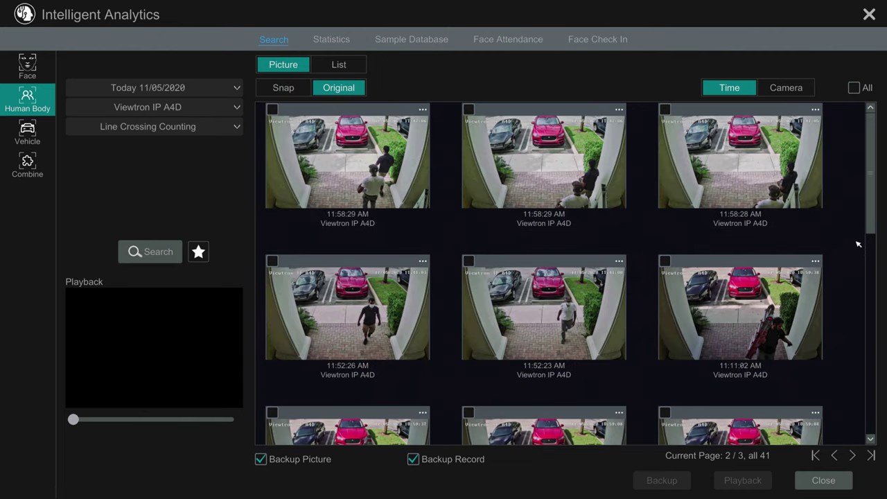
pyautogui.moveTo(874, 213); pyautogui.dragTo(857, 377)
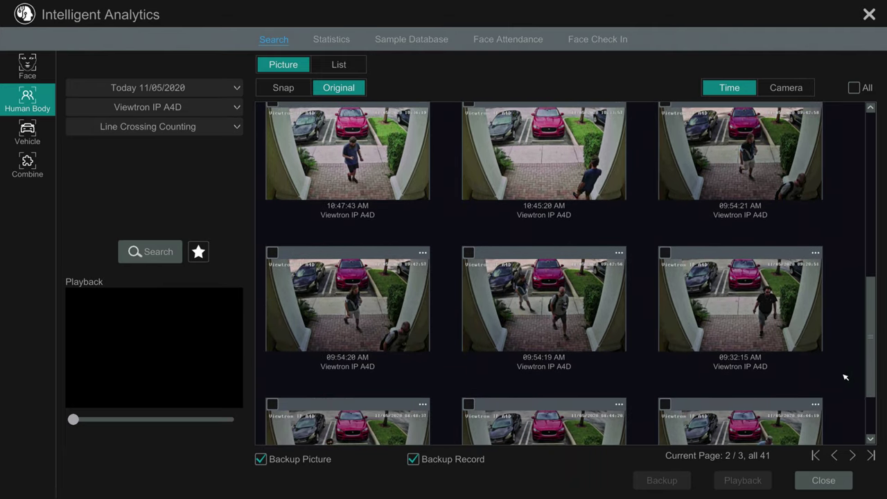
pyautogui.click(512, 305)
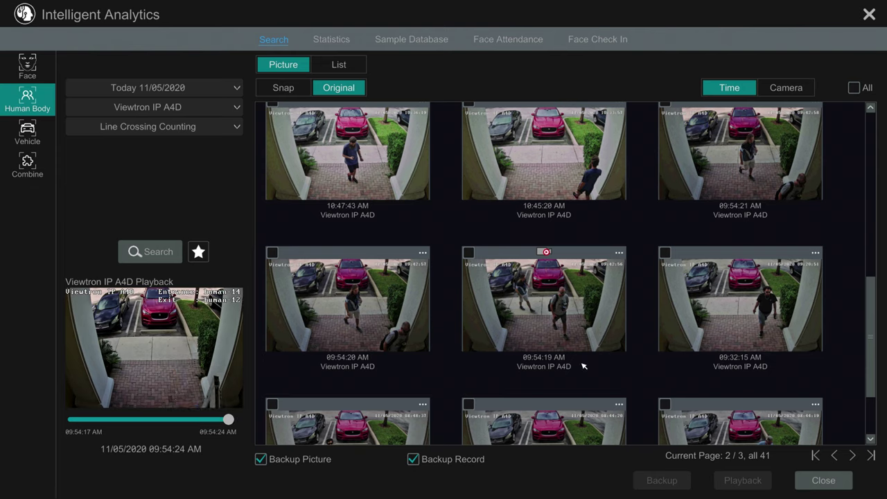
pyautogui.click(824, 482)
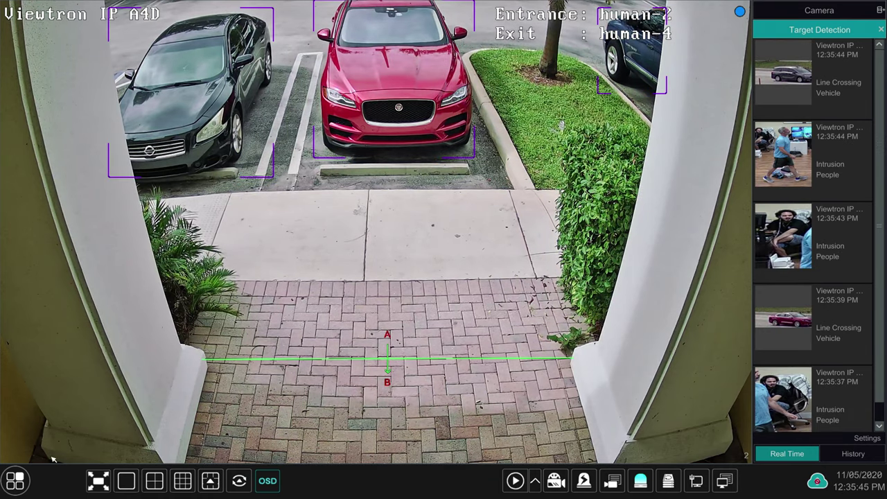
# Step: Open Settings > AI / Event and switch the camera to Viewtron IP A4D
pyautogui.click(16, 480)
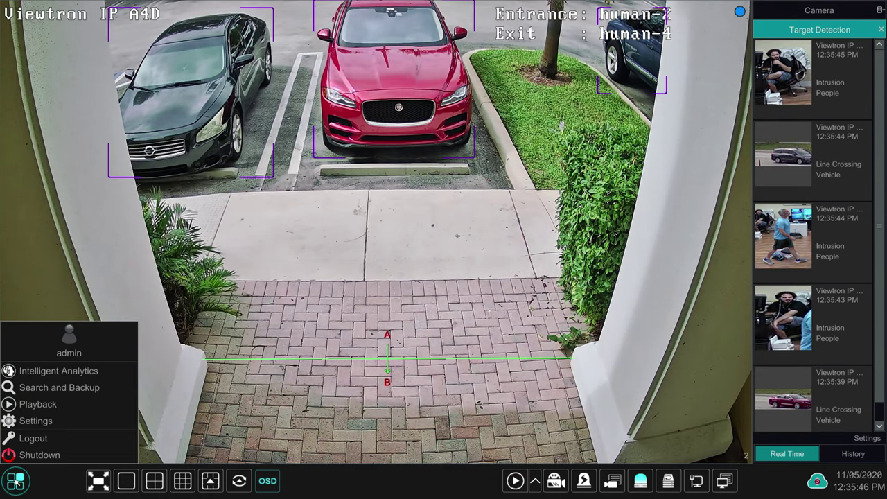
pyautogui.click(39, 427)
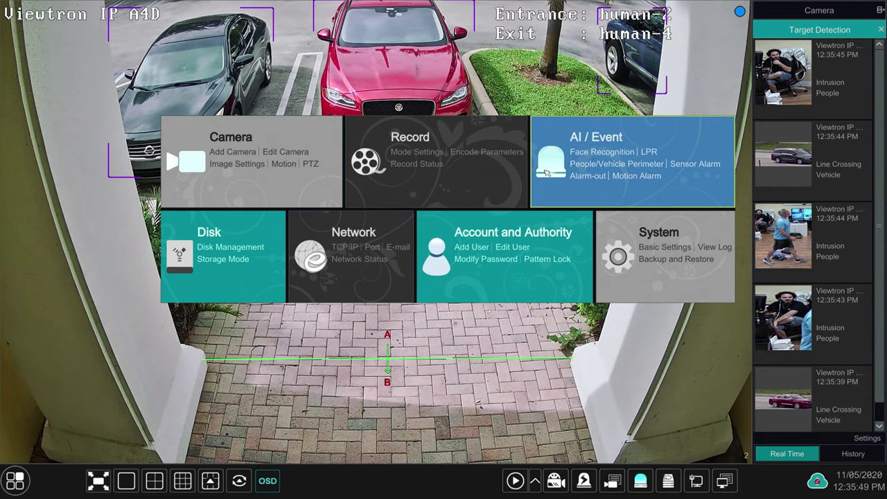
pyautogui.click(536, 178)
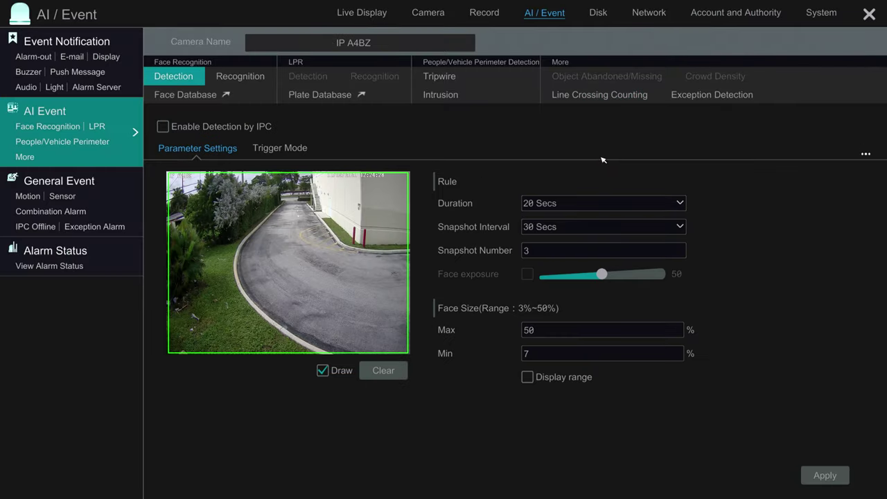
pyautogui.click(382, 43)
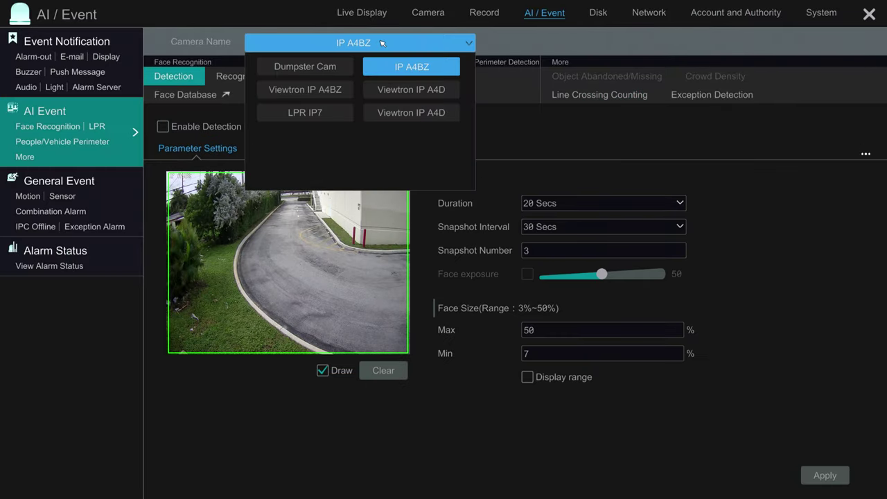
pyautogui.click(400, 91)
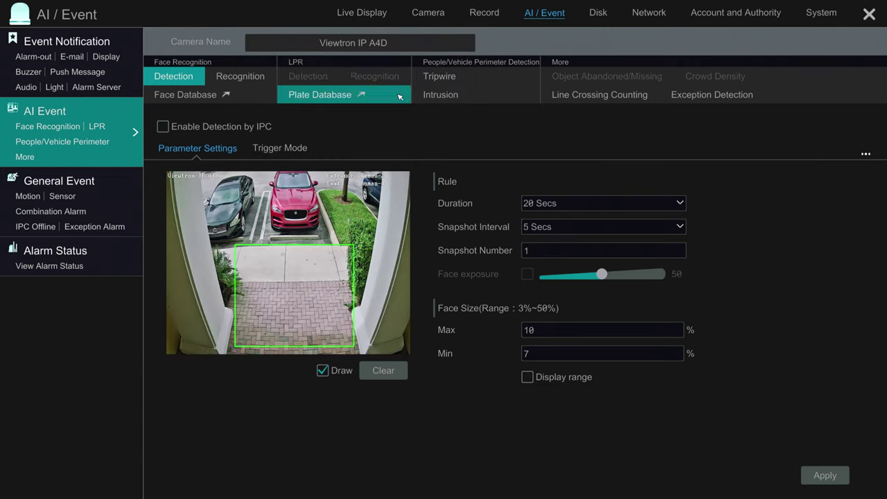
# Step: In Line Crossing Counting, clear the old alarm line and draw a new one across the brick walkway
pyautogui.click(597, 95)
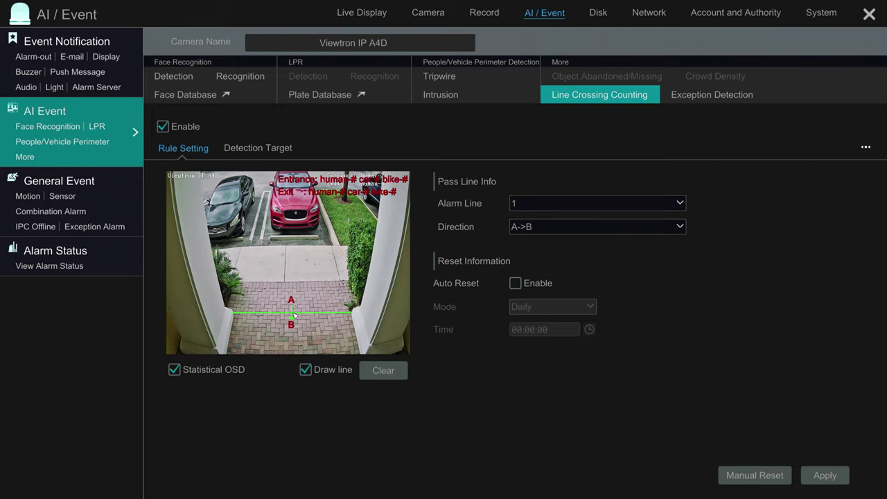
pyautogui.click(385, 371)
pyautogui.moveTo(232, 323)
pyautogui.mouseDown()
pyautogui.moveTo(361, 321)
pyautogui.moveTo(355, 322)
pyautogui.mouseUp()
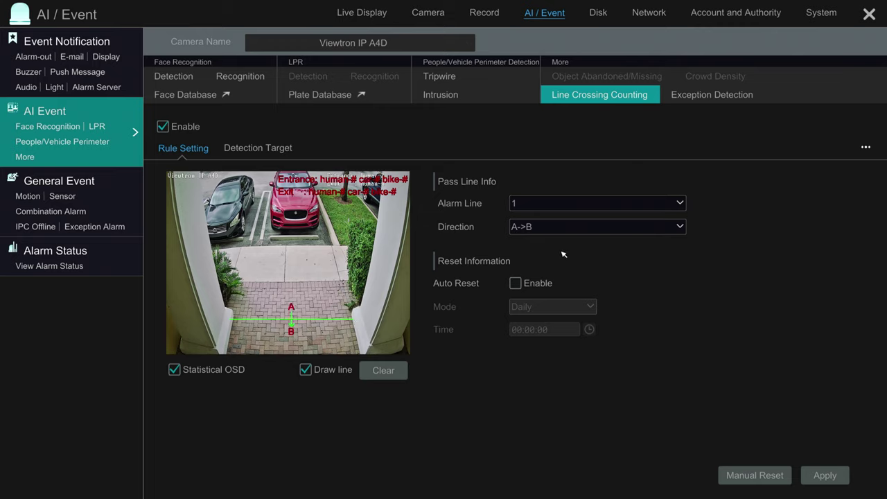
# Step: Keep crossing direction A->B and leave Auto Reset disabled
pyautogui.click(575, 229)
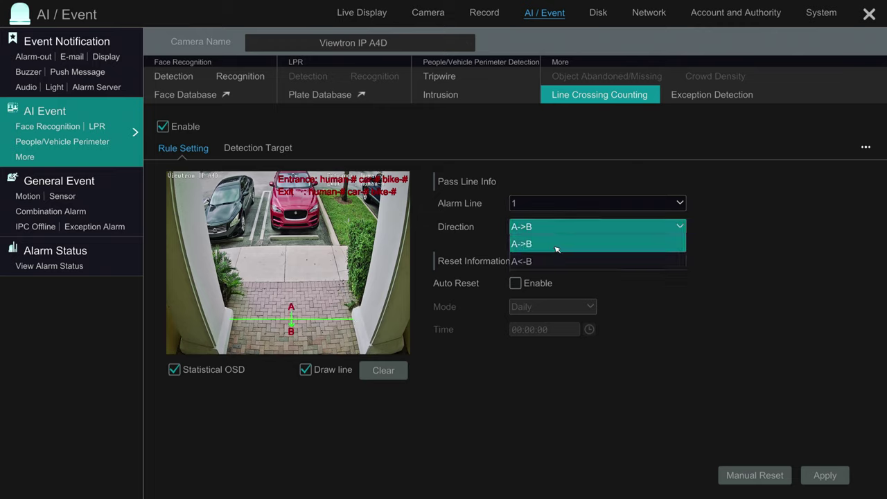
pyautogui.click(560, 239)
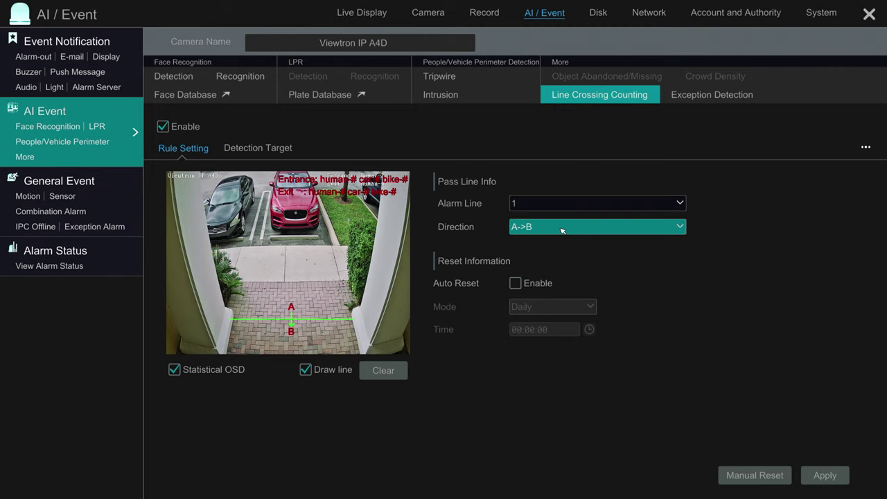
pyautogui.click(515, 284)
pyautogui.click(540, 310)
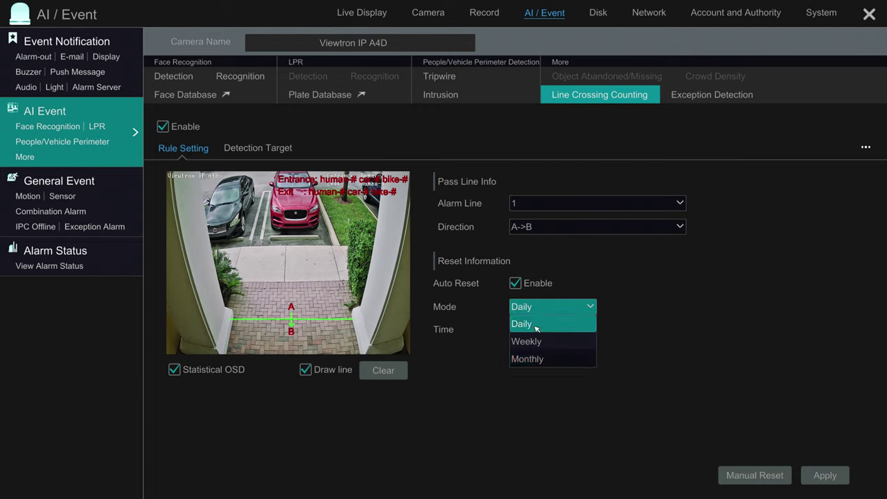
pyautogui.click(548, 286)
pyautogui.click(516, 283)
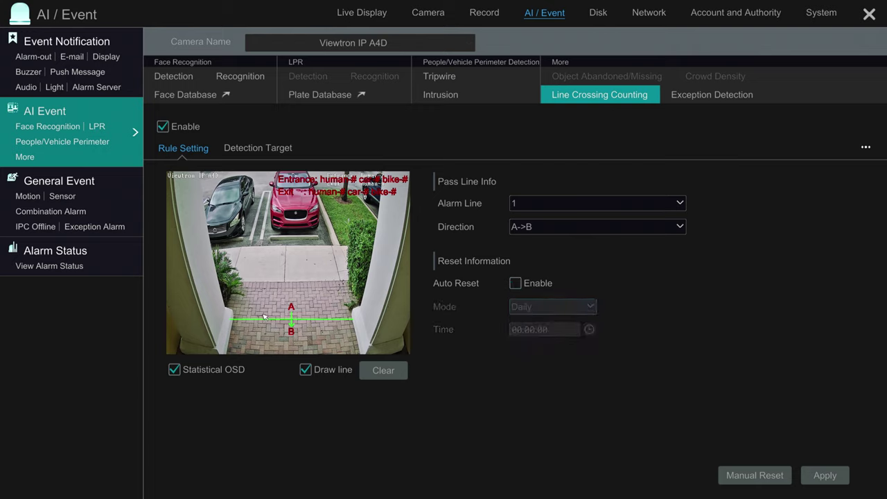
# Step: Toggle Statistical OSD off and back on, then view Detection Target: People at sensitivity 50
pyautogui.click(176, 370)
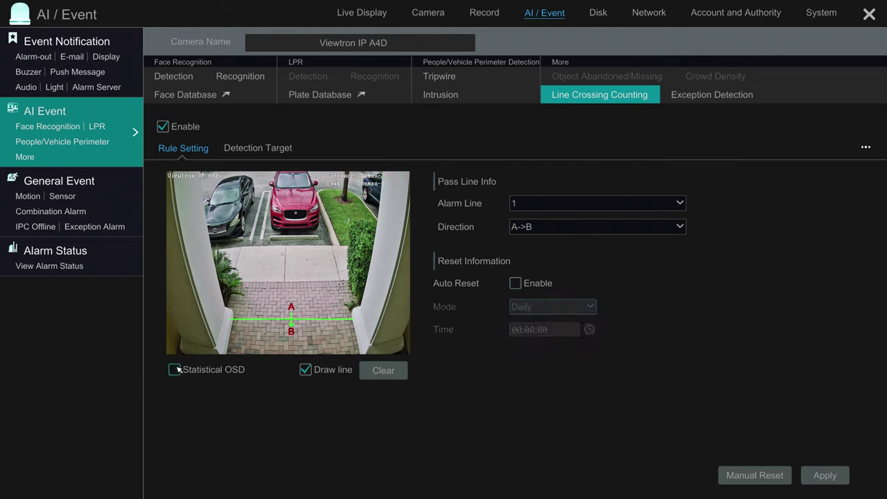
pyautogui.click(176, 370)
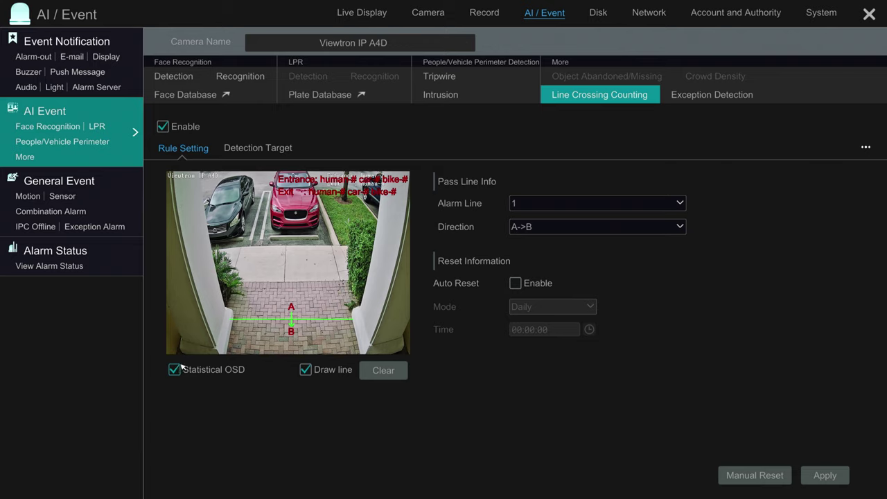
pyautogui.click(255, 149)
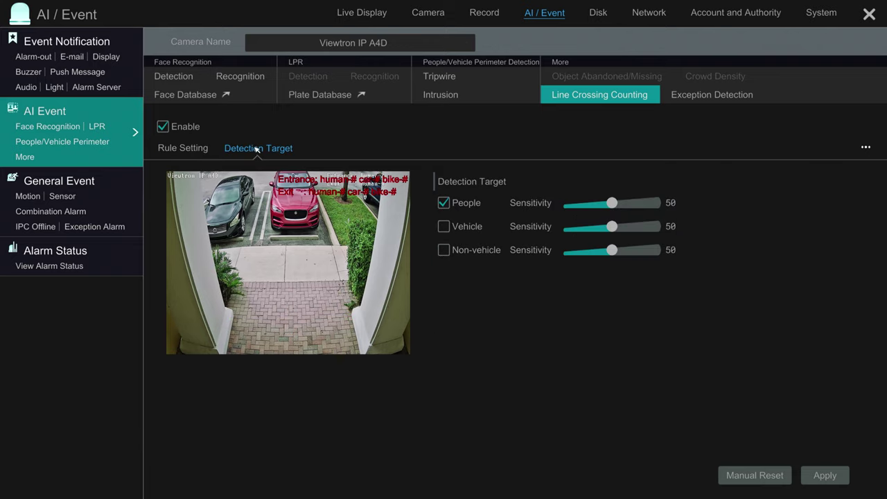